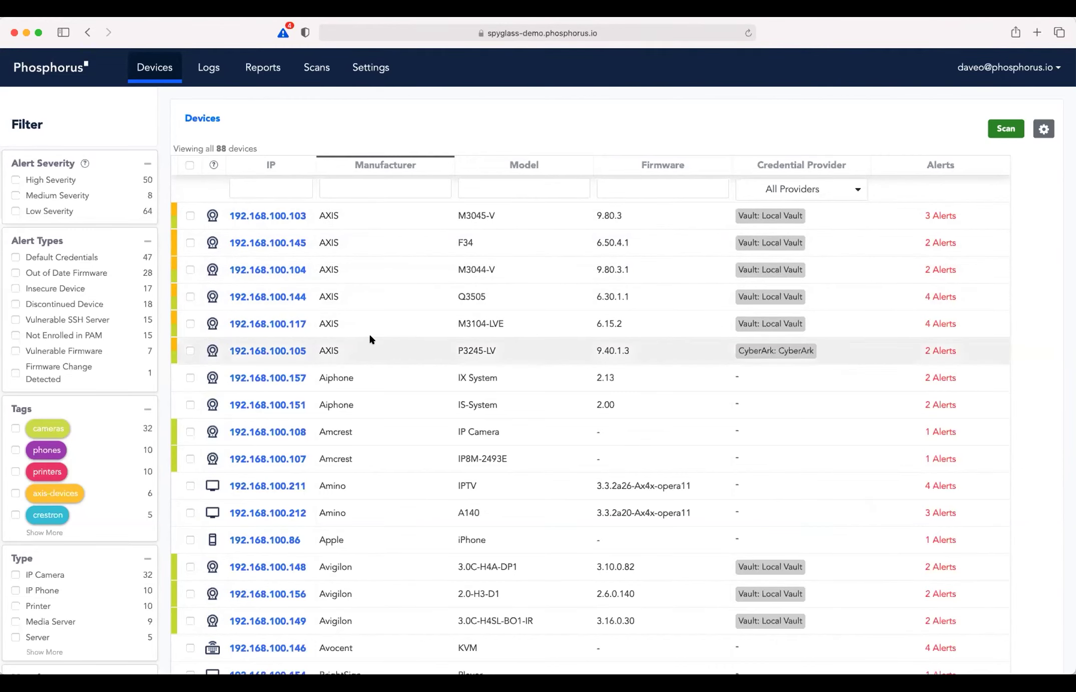
- Open the AXIS Q3505 camera at 192.168.100.144 and view the explanations of its firmware alerts
scroll(368, 280, "down", 1)
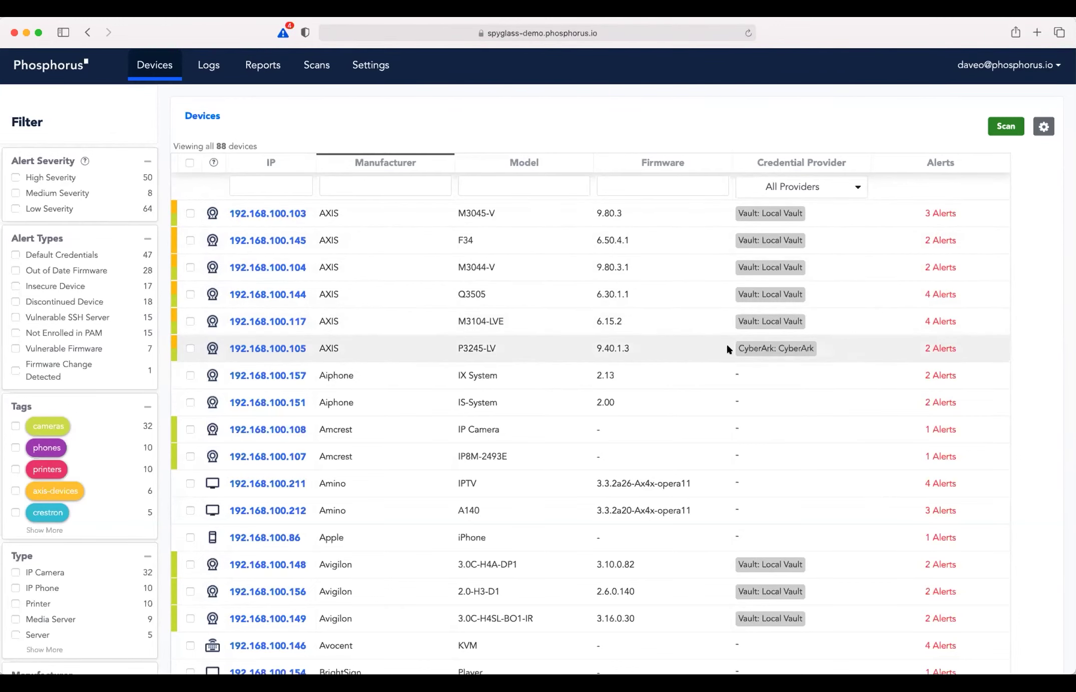
left_click(269, 297)
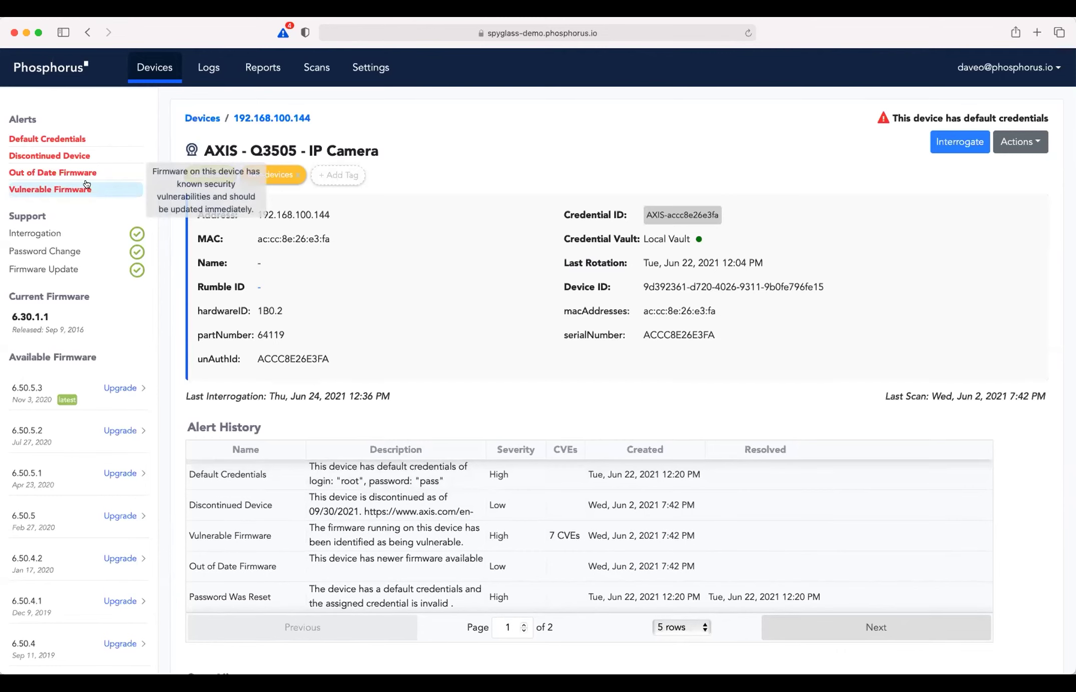
mouse_move(88, 174)
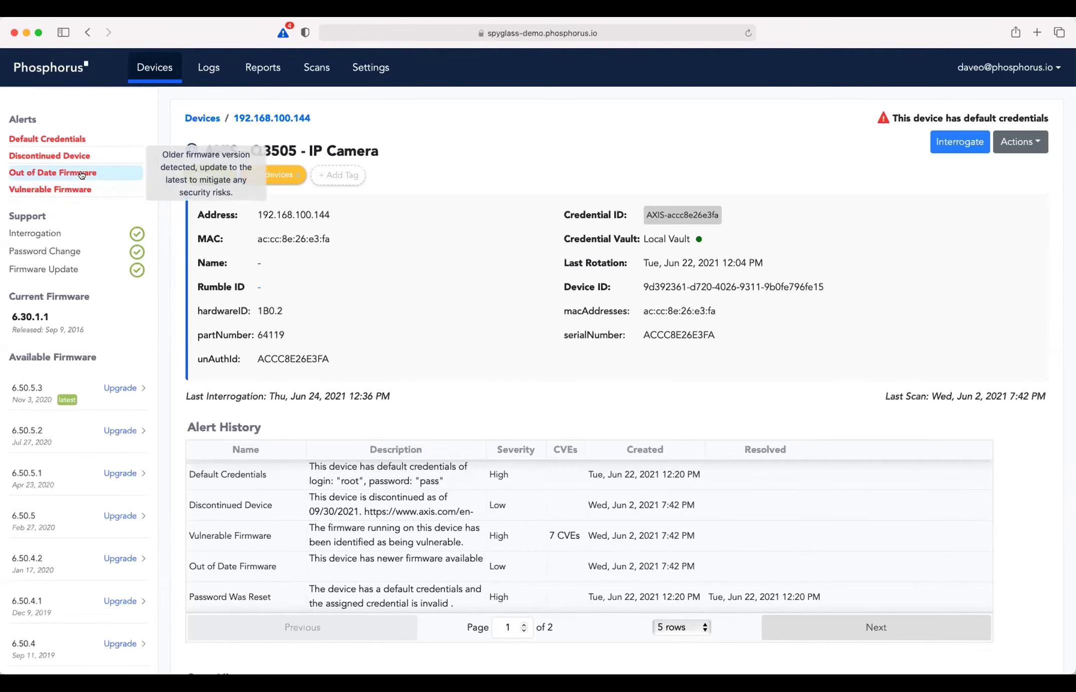
mouse_move(63, 196)
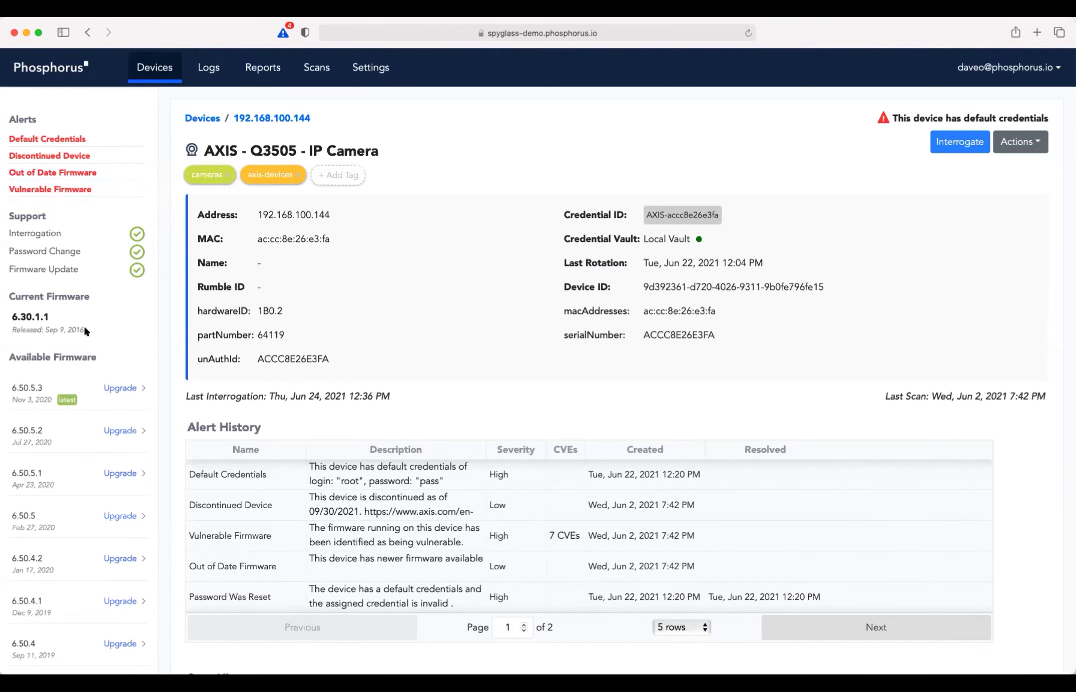
- Inspect the release date and critical CVEs of the camera's current firmware 6.30.1.1, then close its details
scroll(100, 353, "down", 5)
scroll(90, 425, "down", 10)
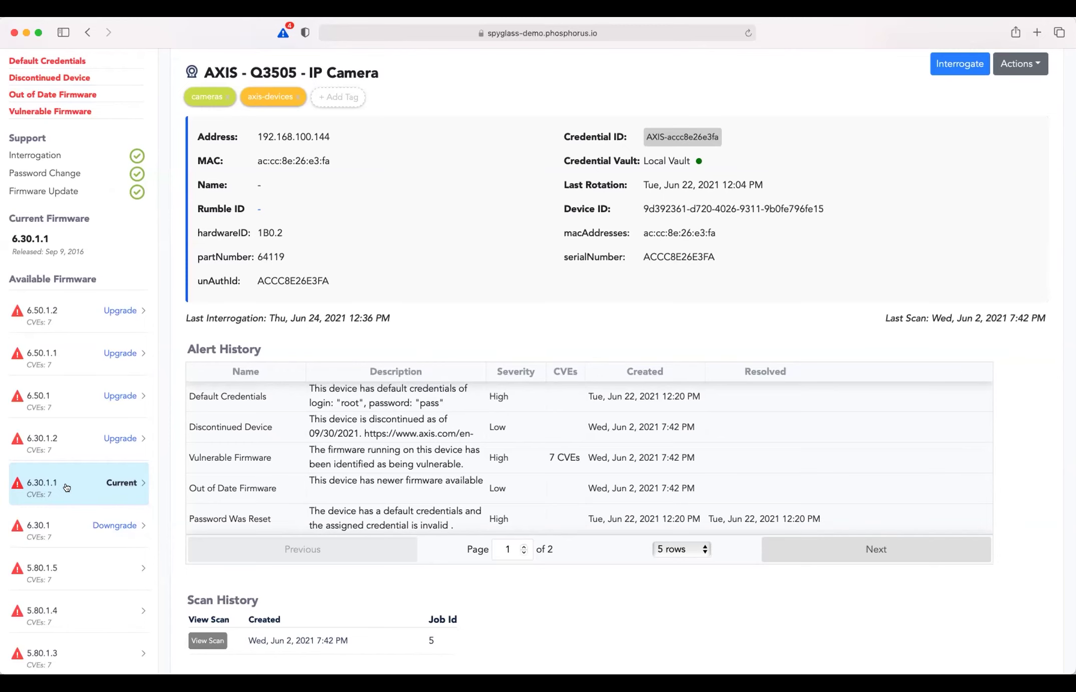
left_click(60, 483)
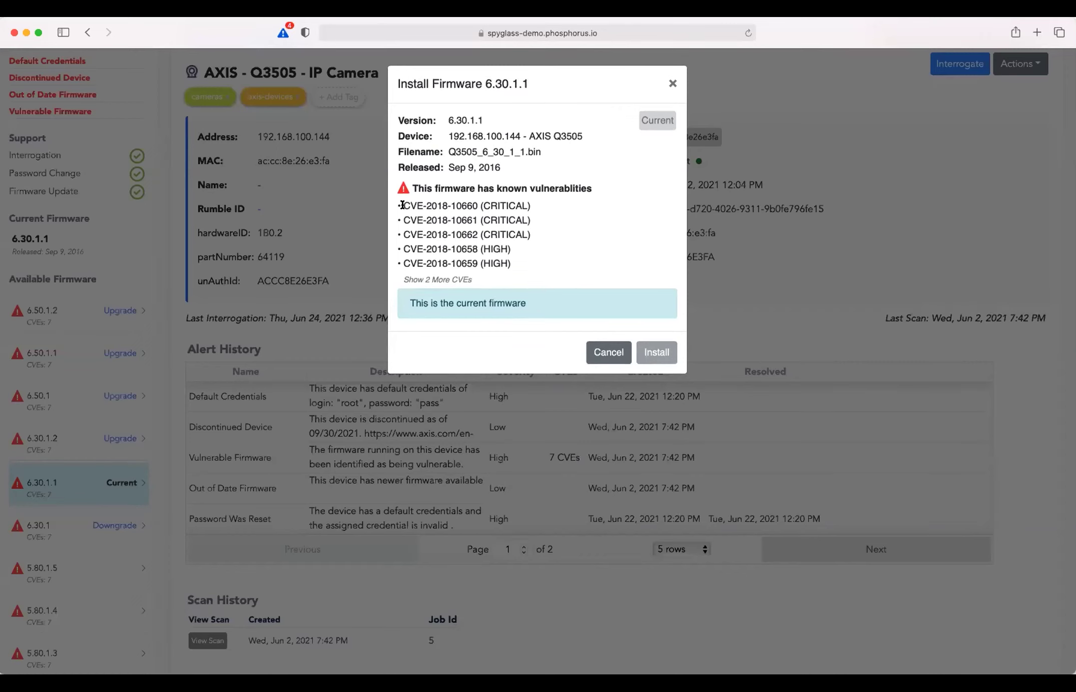
left_click_drag(501, 167, 455, 166)
left_click_drag(531, 234, 404, 205)
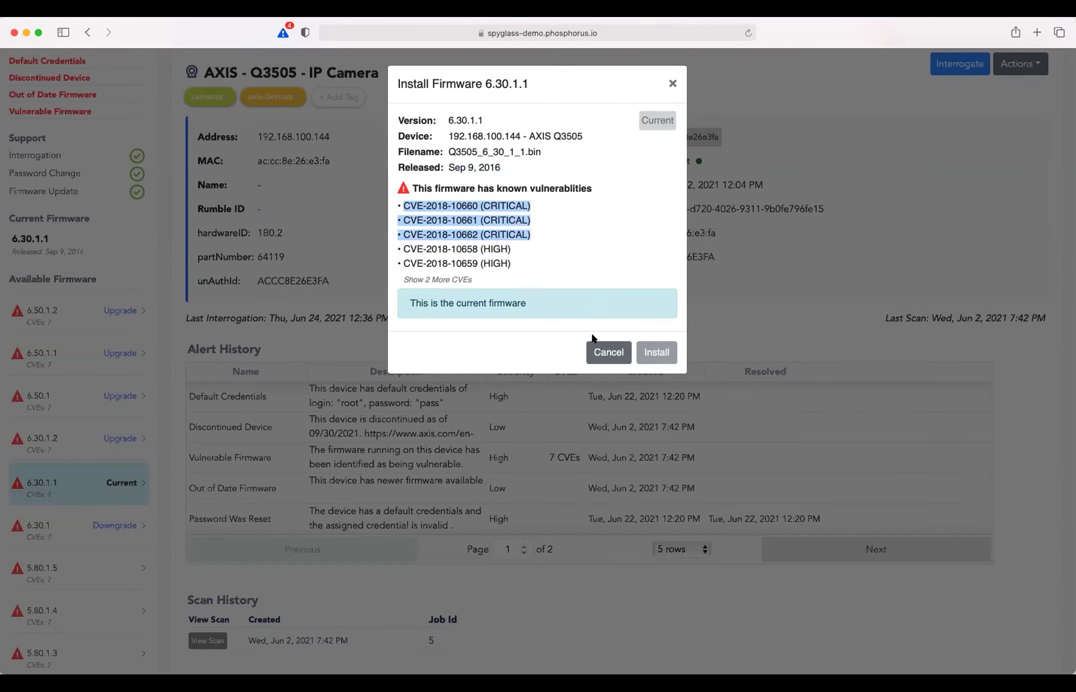
left_click(603, 353)
- Look through the available firmware versions and view the install details of the latest, 6.50.5.3, without installing it
scroll(88, 448, "up", 10)
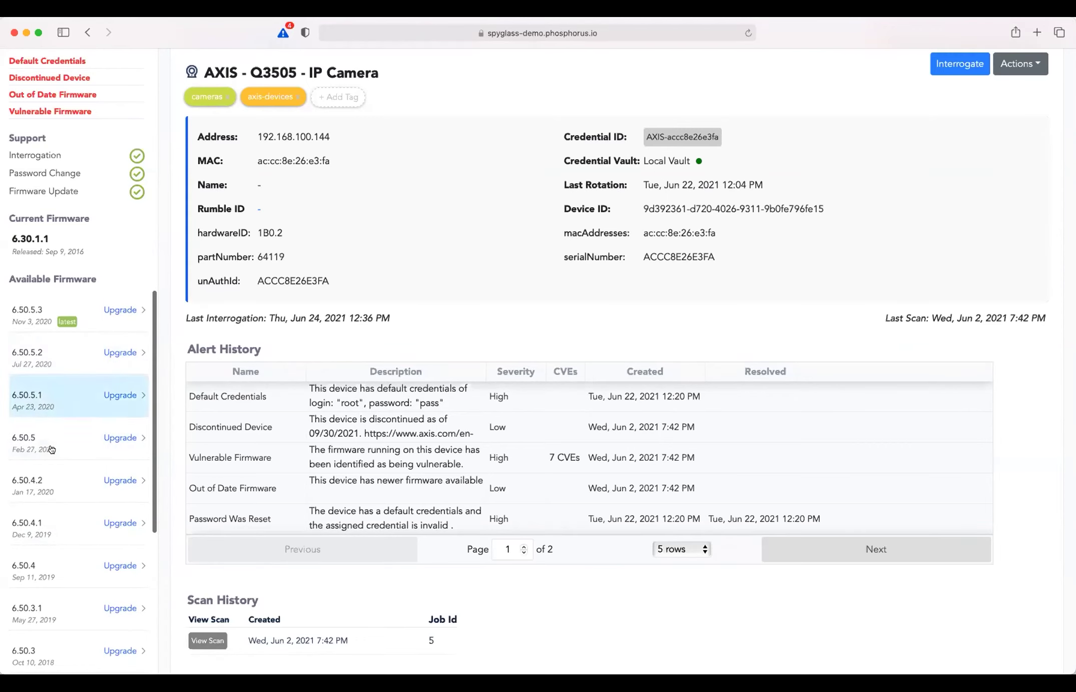
scroll(58, 497, "down", 3)
scroll(59, 497, "down", 4)
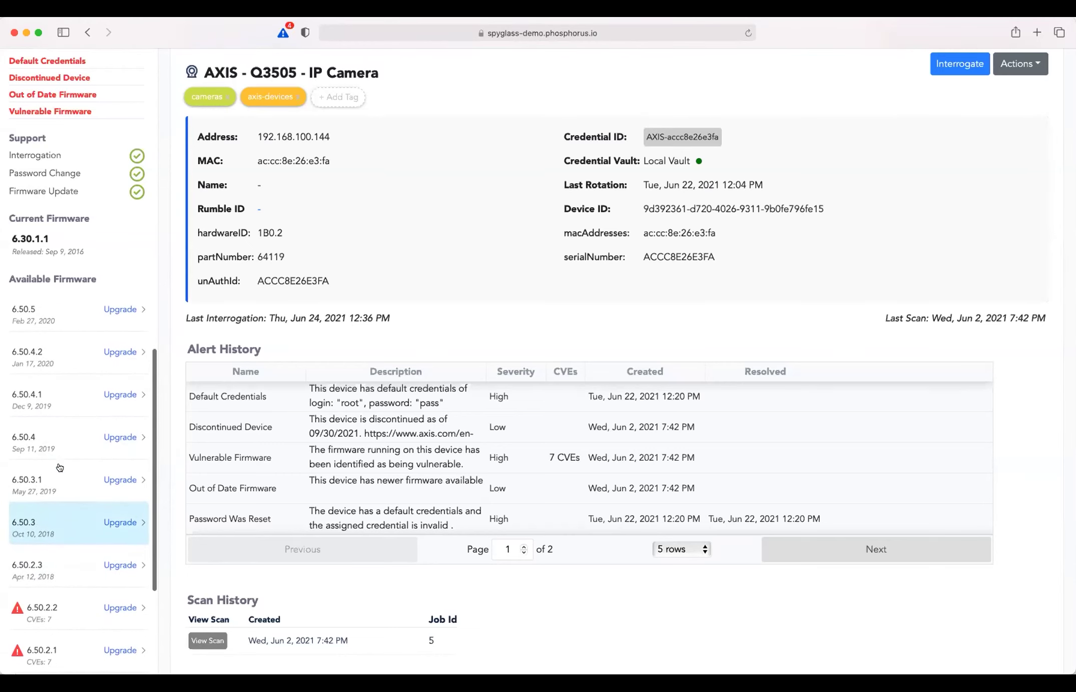
scroll(75, 433, "up", 2)
scroll(75, 418, "up", 5)
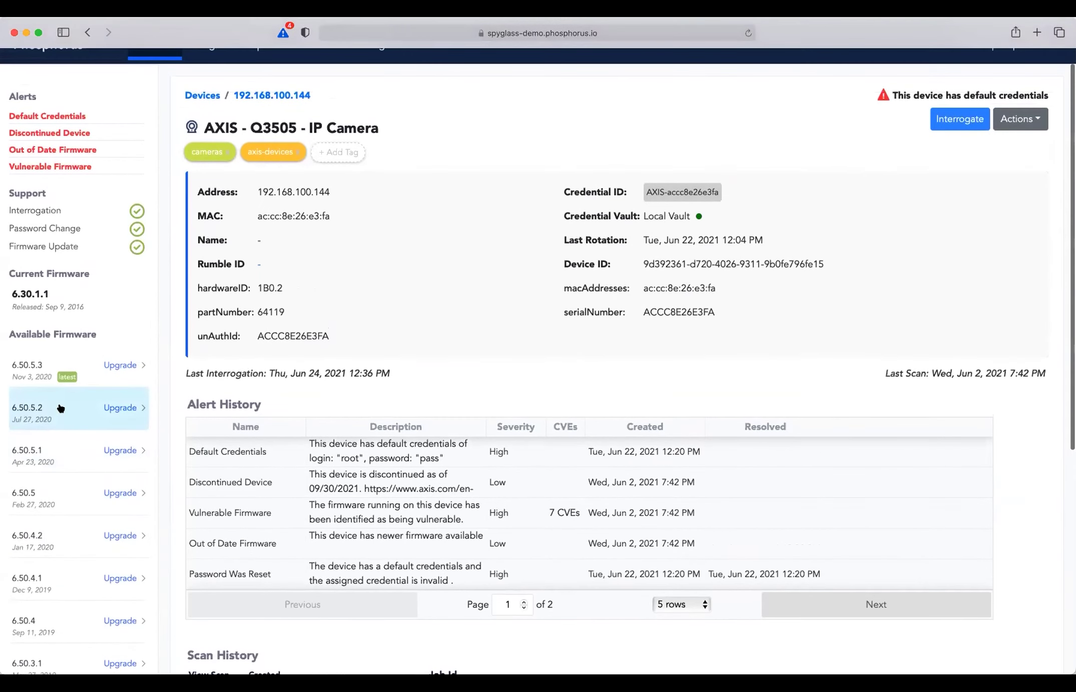
left_click(51, 378)
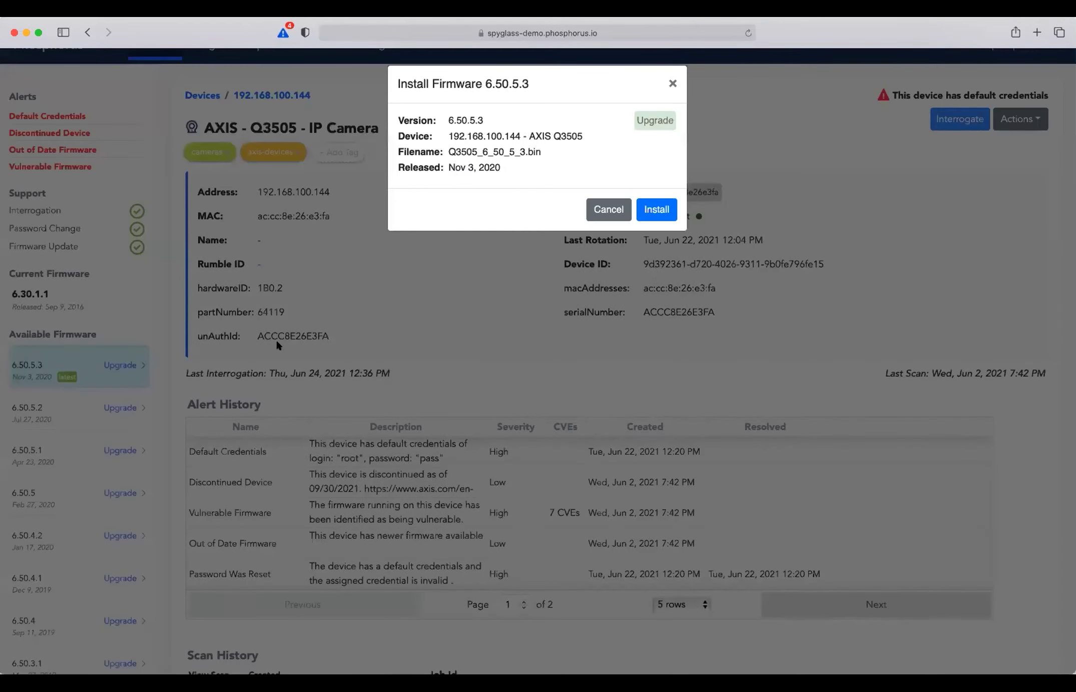
left_click(592, 212)
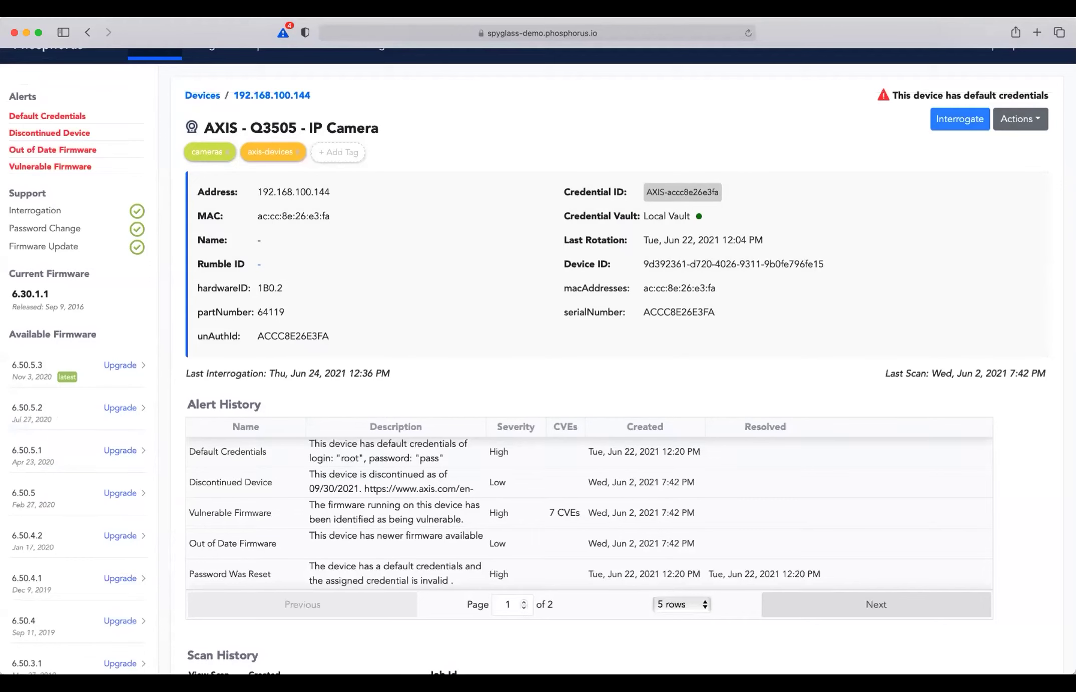
- Expand the Vulnerable Firmware, Out of Date Firmware, Discontinued Device and Default Credentials alerts to read their details
left_click(36, 166)
left_click(41, 148)
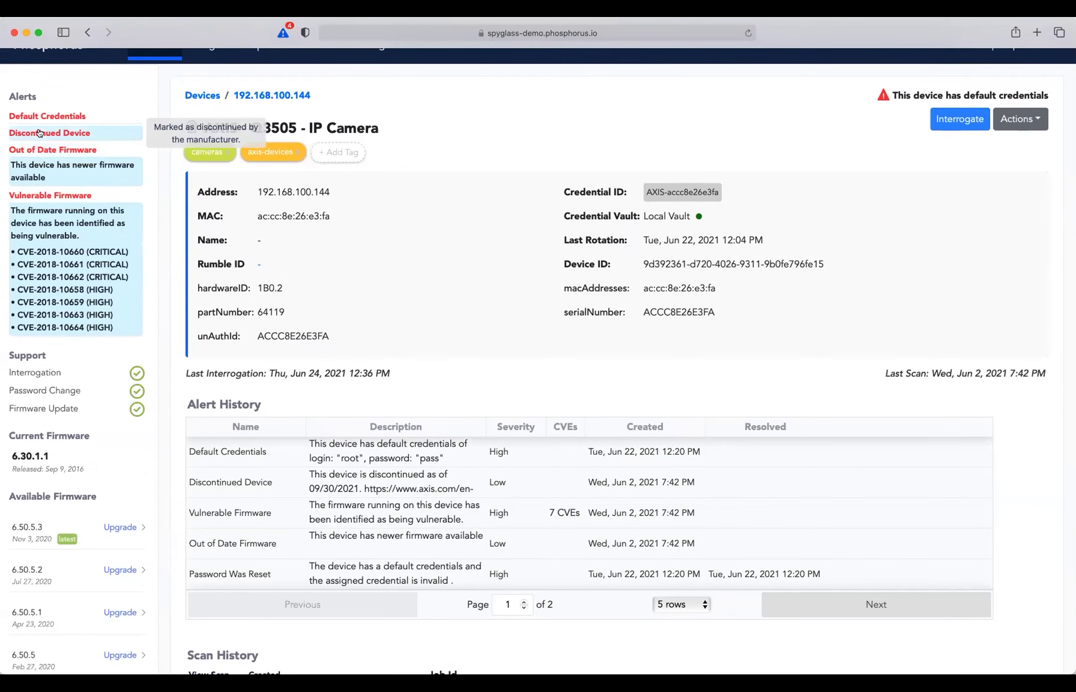
left_click(37, 132)
left_click(40, 116)
mouse_move(21, 141)
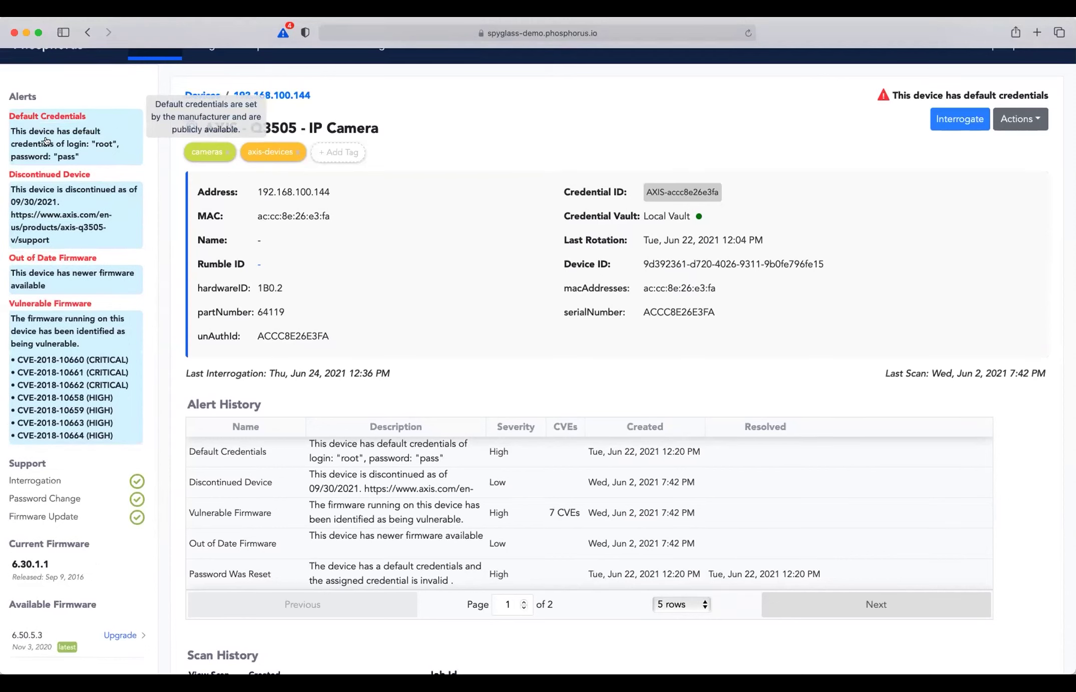
mouse_move(16, 178)
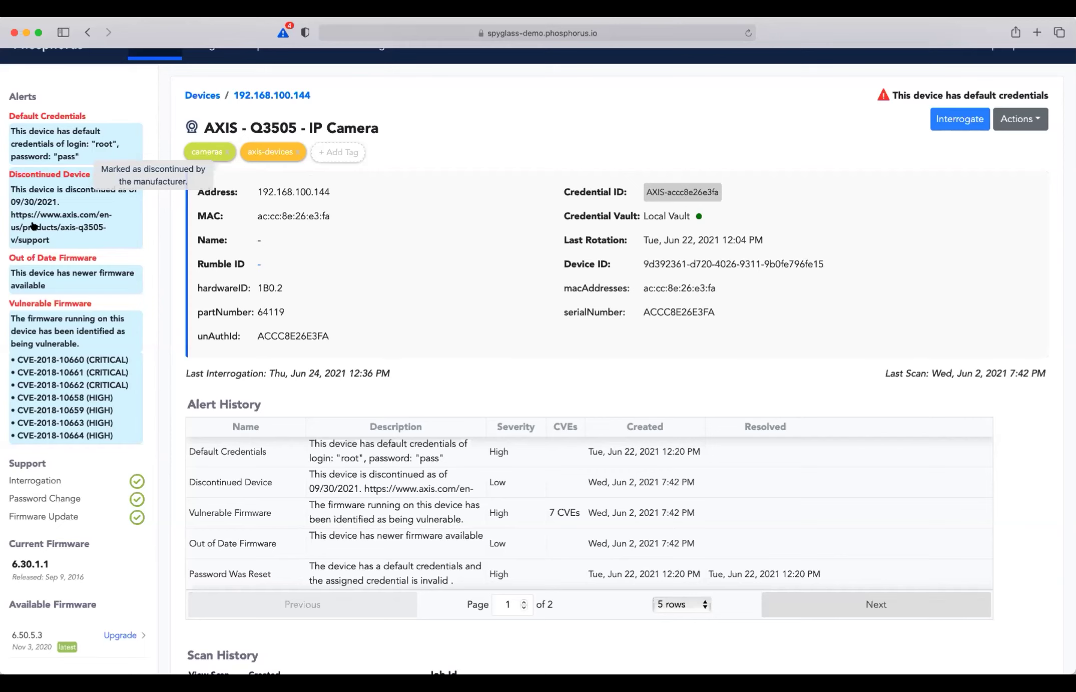
mouse_move(62, 284)
mouse_move(75, 348)
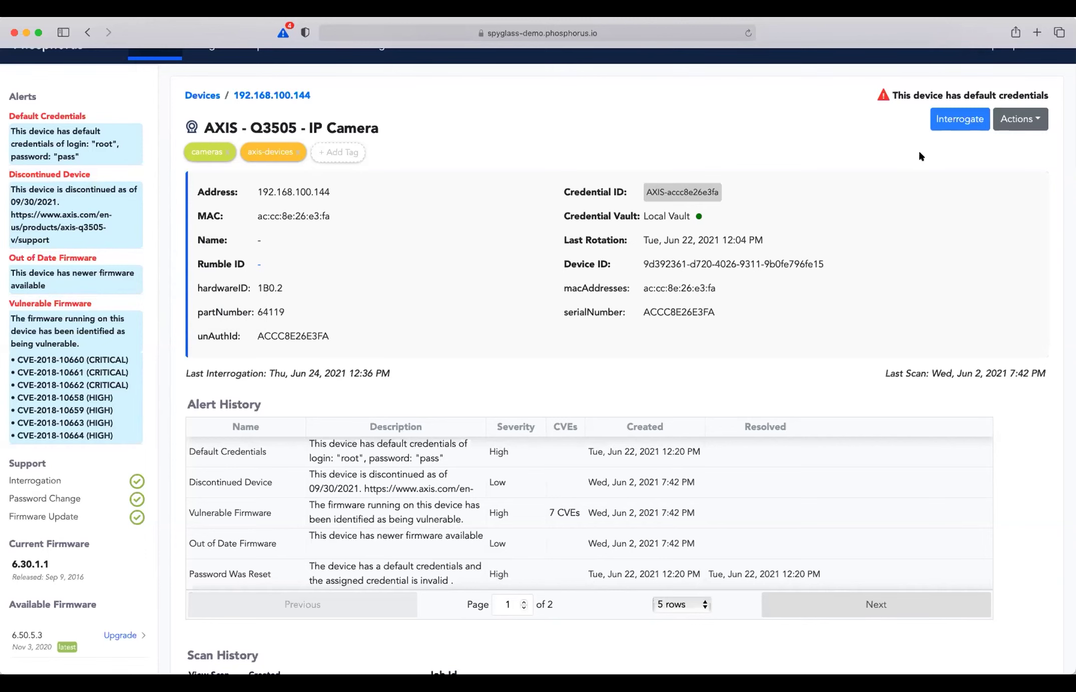
- Return to the device list and rotate the password of the AXIS P3245-LV camera at 192.168.100.105
left_click(208, 95)
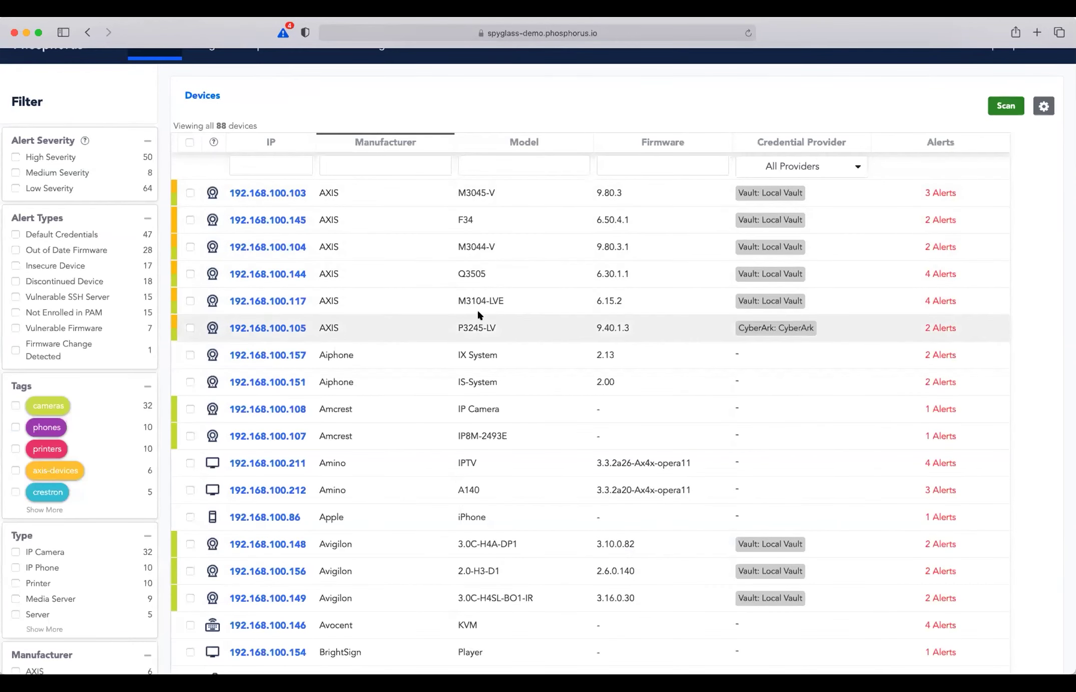
left_click(190, 328)
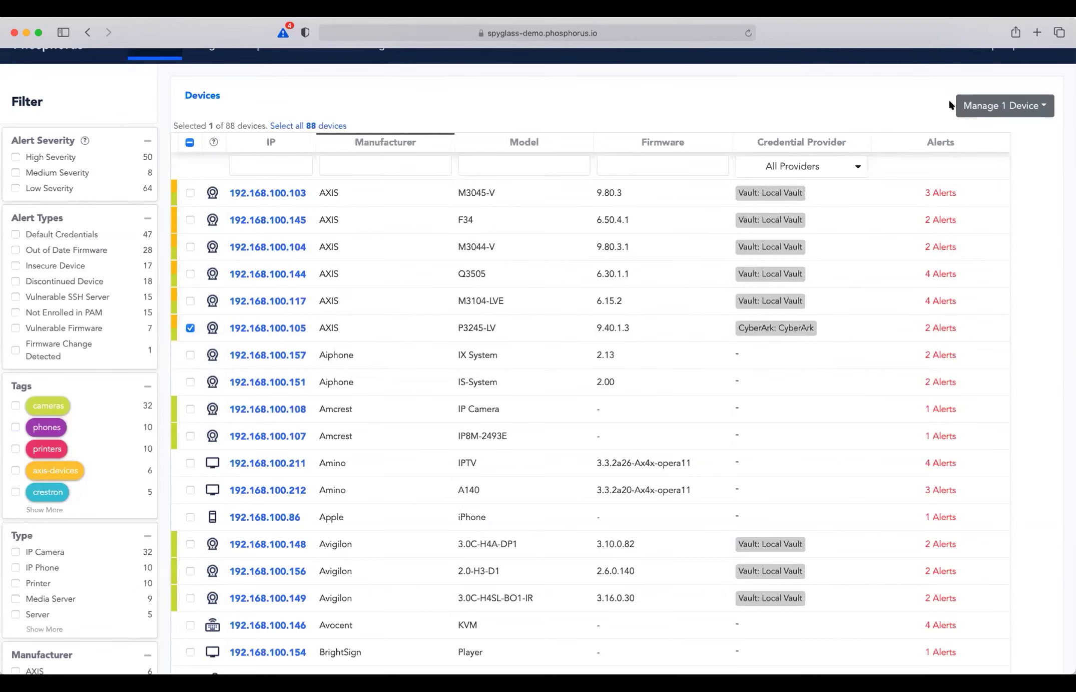
left_click(1040, 105)
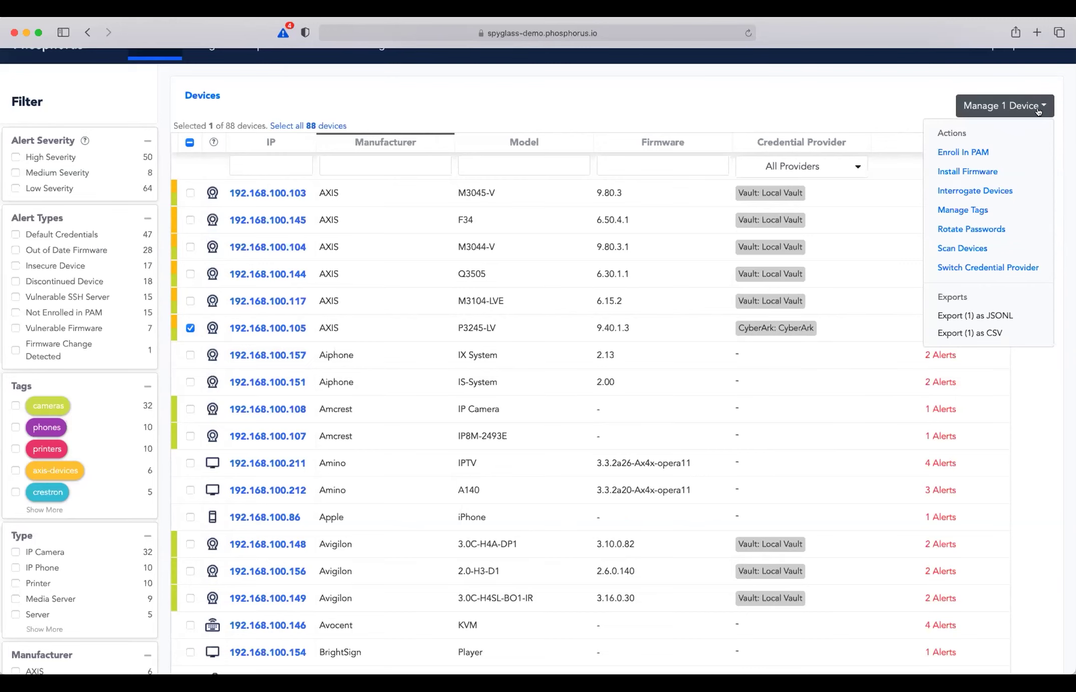
left_click(971, 229)
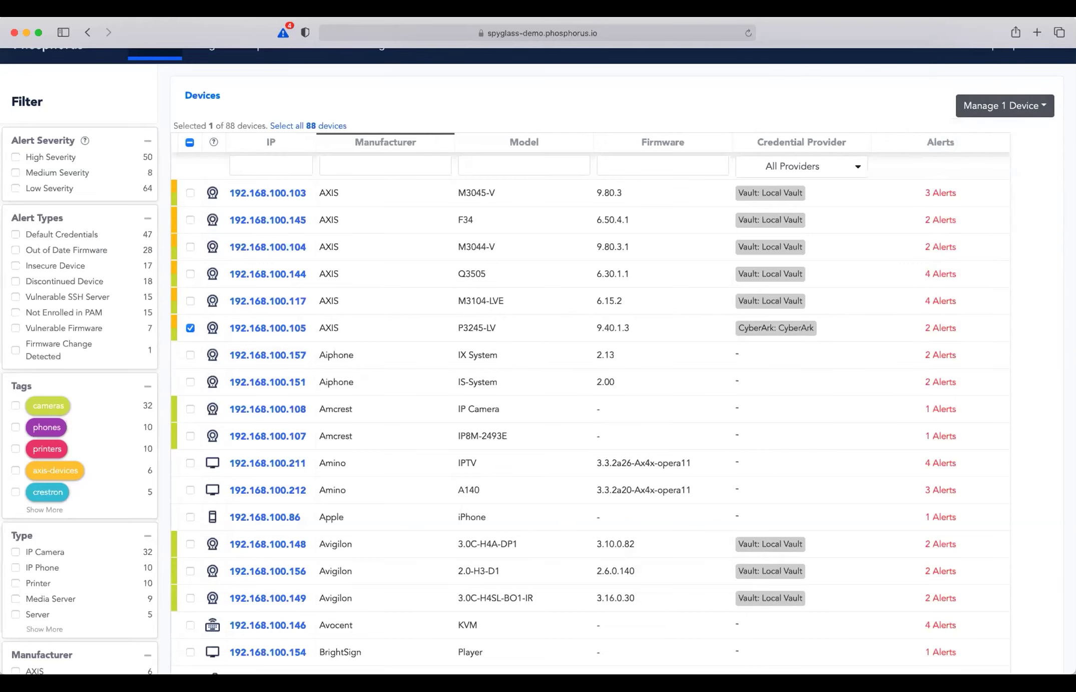
left_click(663, 157)
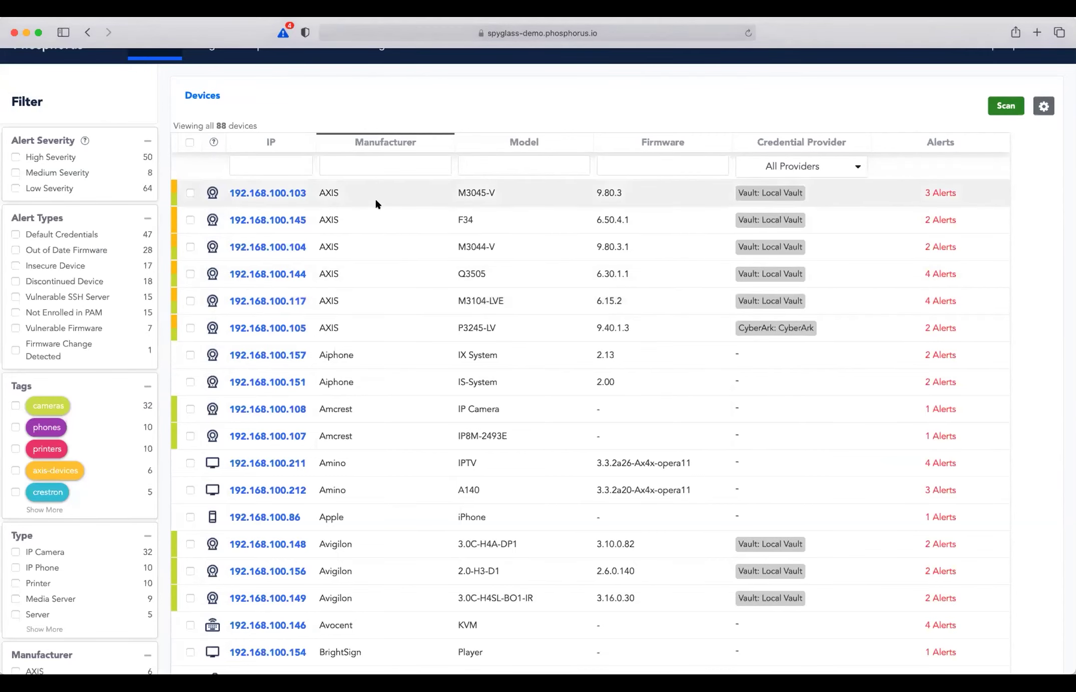
- Open the Alert Overview report and list the devices behind its Default Credentials alert
scroll(204, 100, "up", 1)
left_click(261, 68)
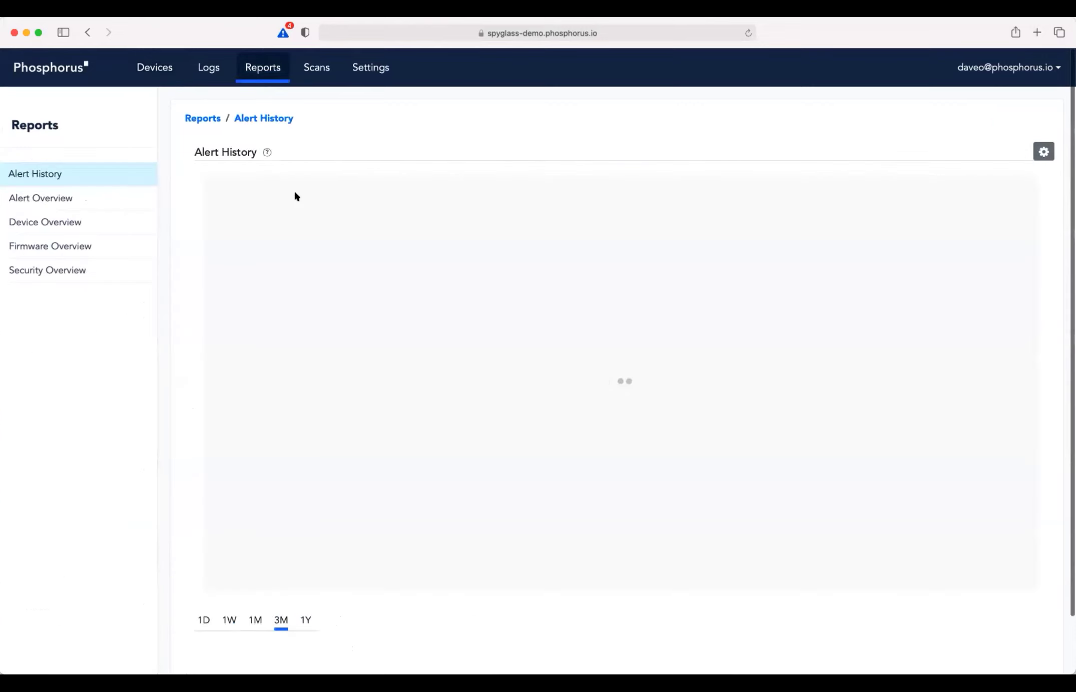
left_click(57, 198)
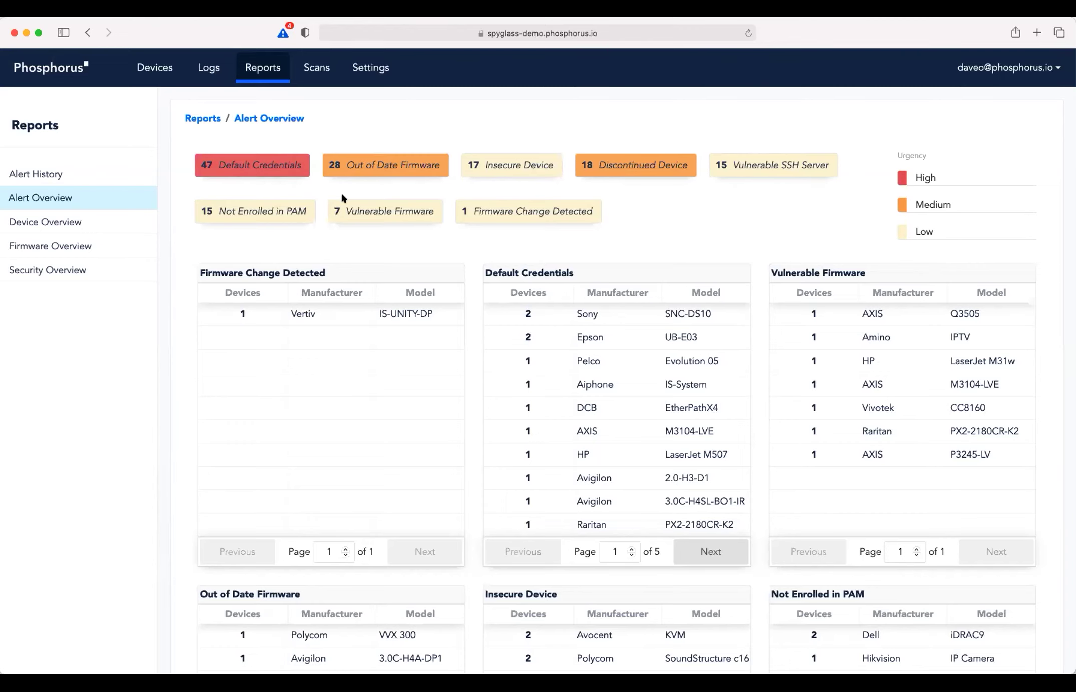
left_click(238, 170)
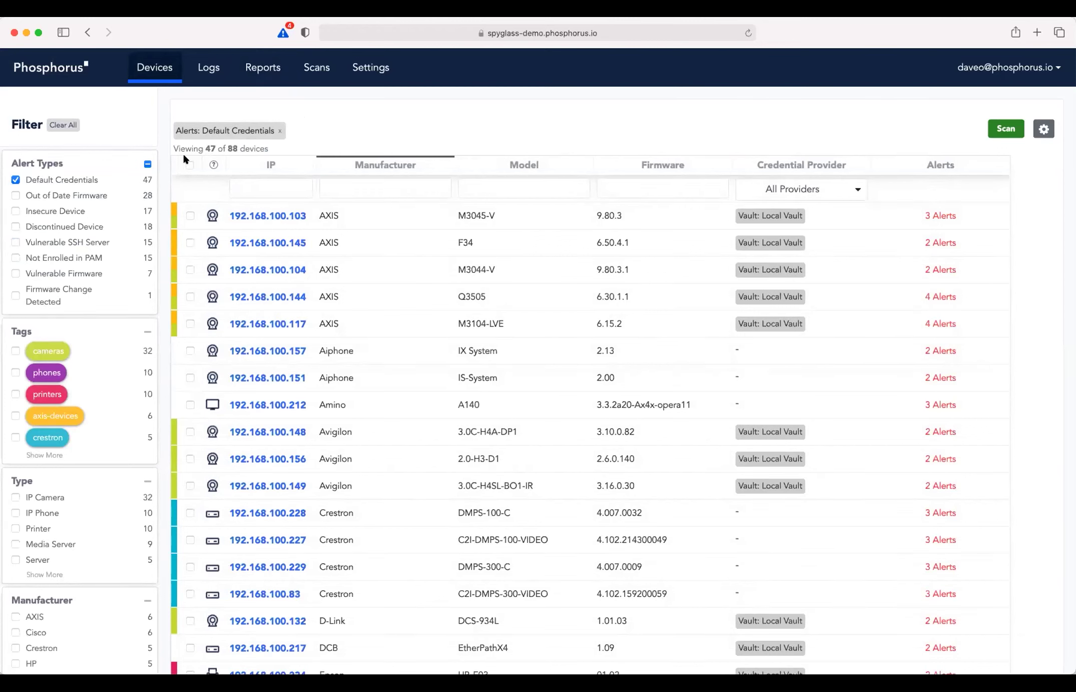
- Go back to the reports and view the Alert History, Alert Overview and Firmware Overview
left_click(249, 68)
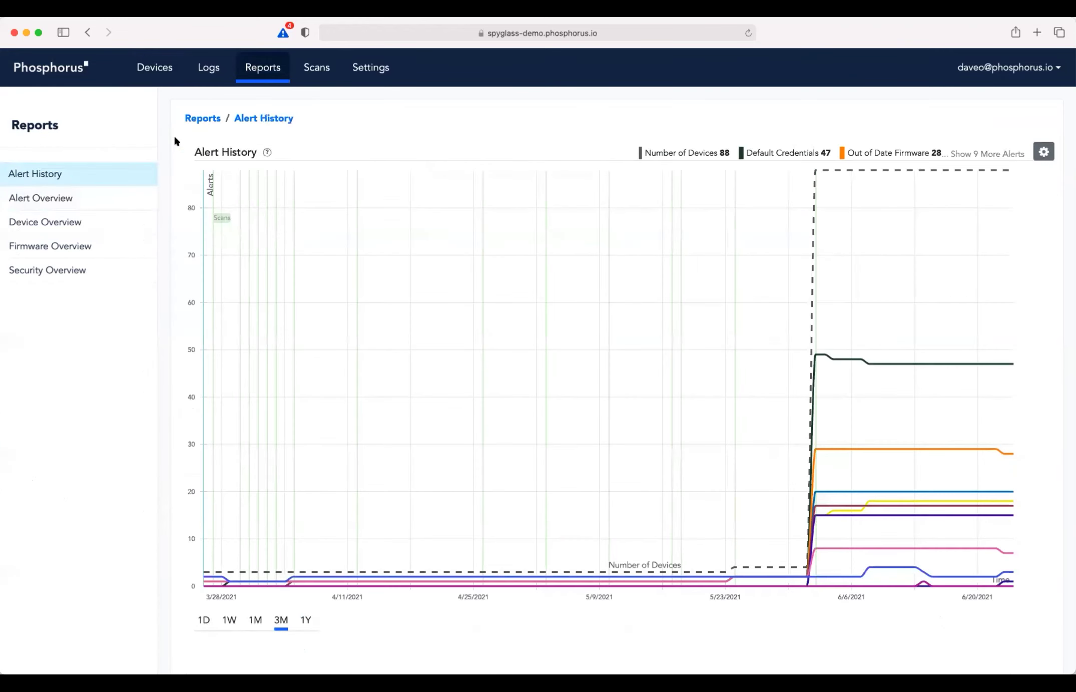
left_click(49, 198)
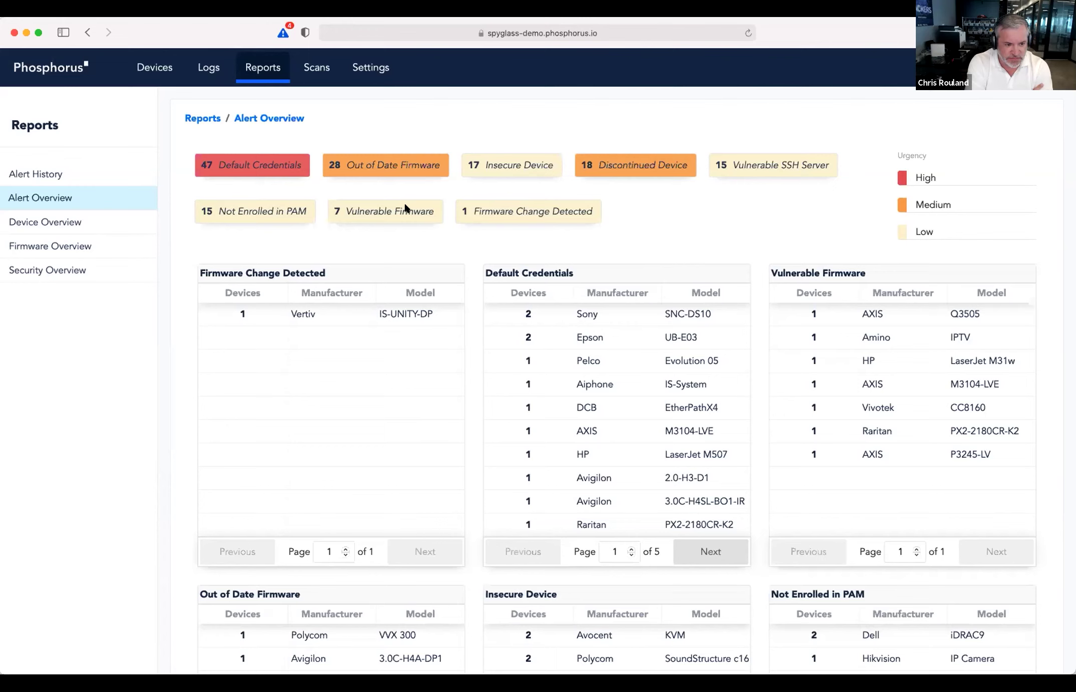
left_click(50, 245)
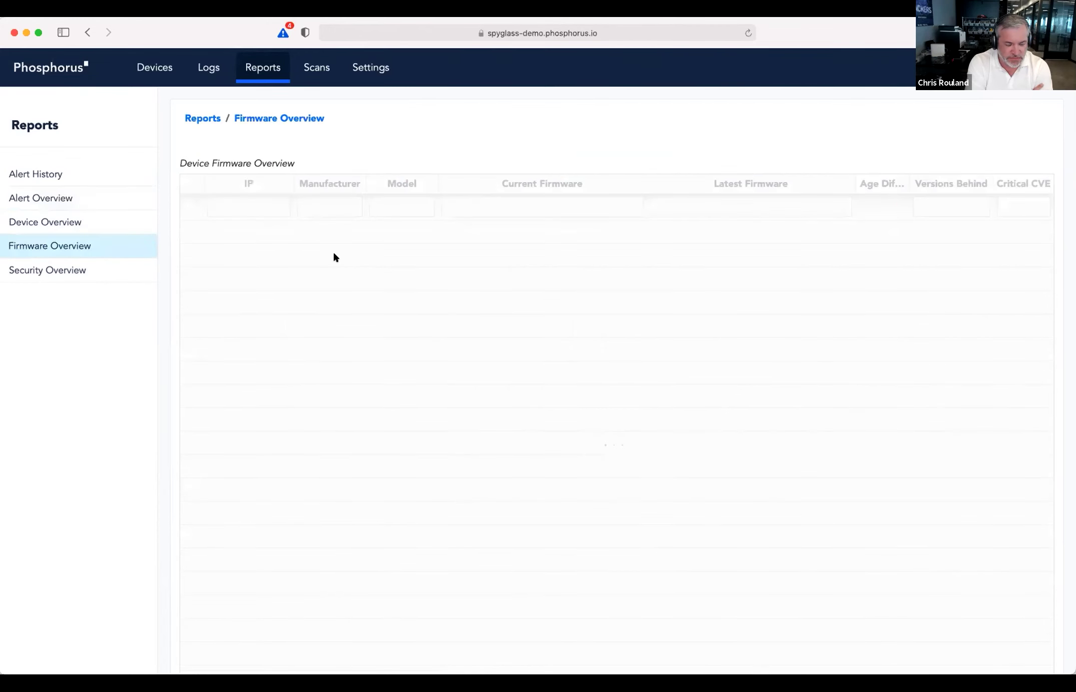
- Review the Security Overview report down to the full list of out-of-date firmware by device type
left_click(50, 270)
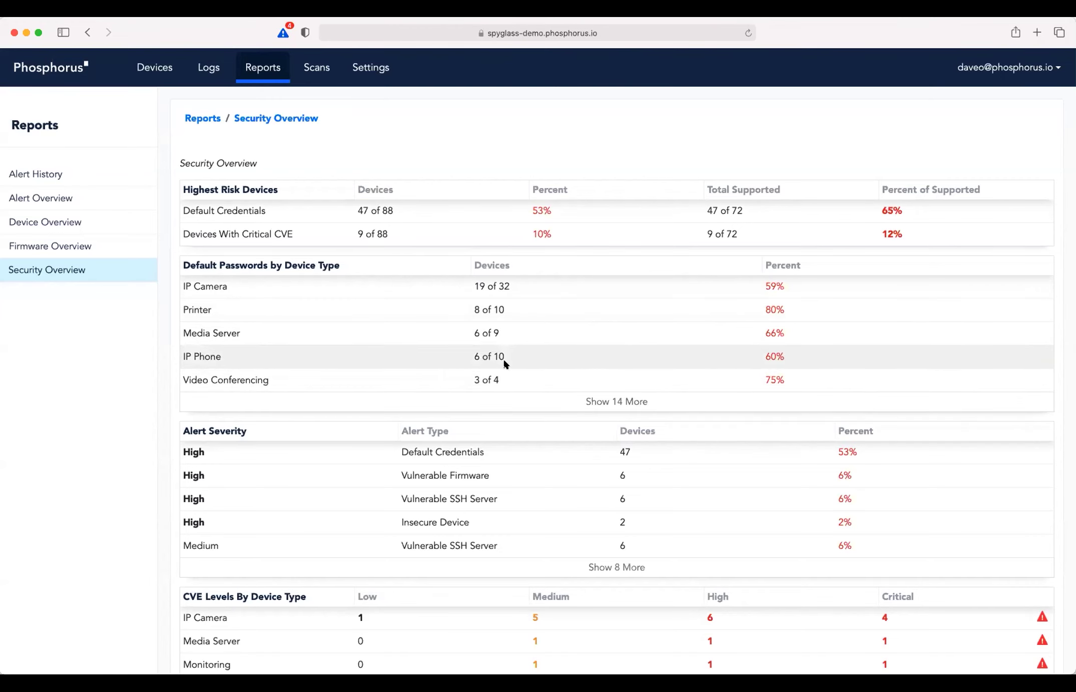
scroll(503, 363, "down", 5)
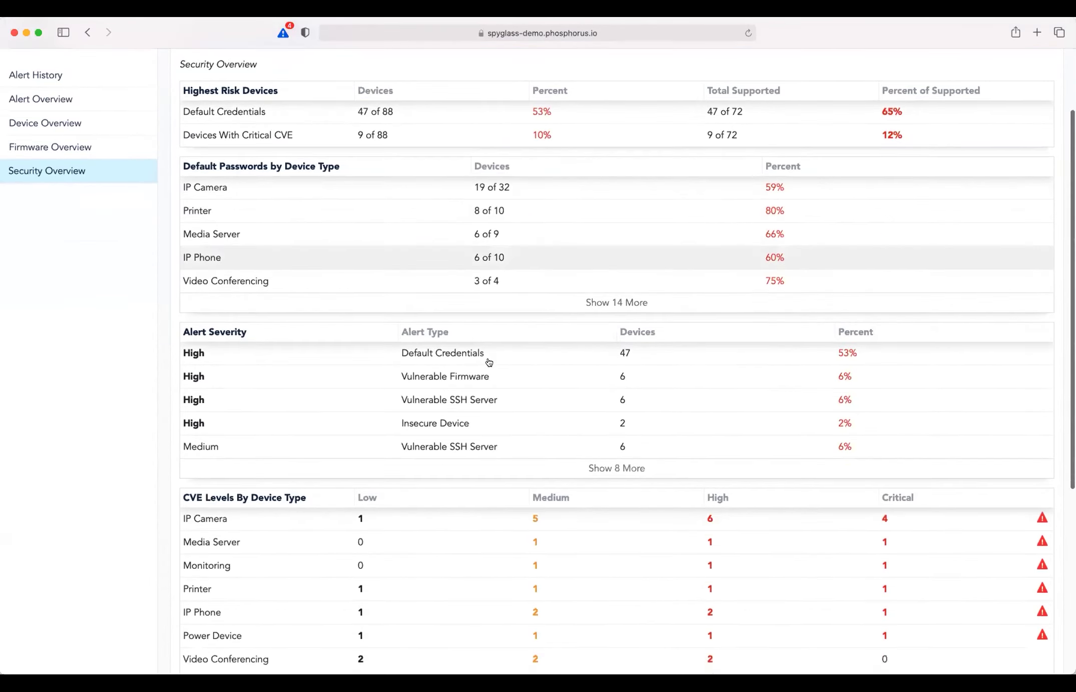
scroll(495, 359, "down", 10)
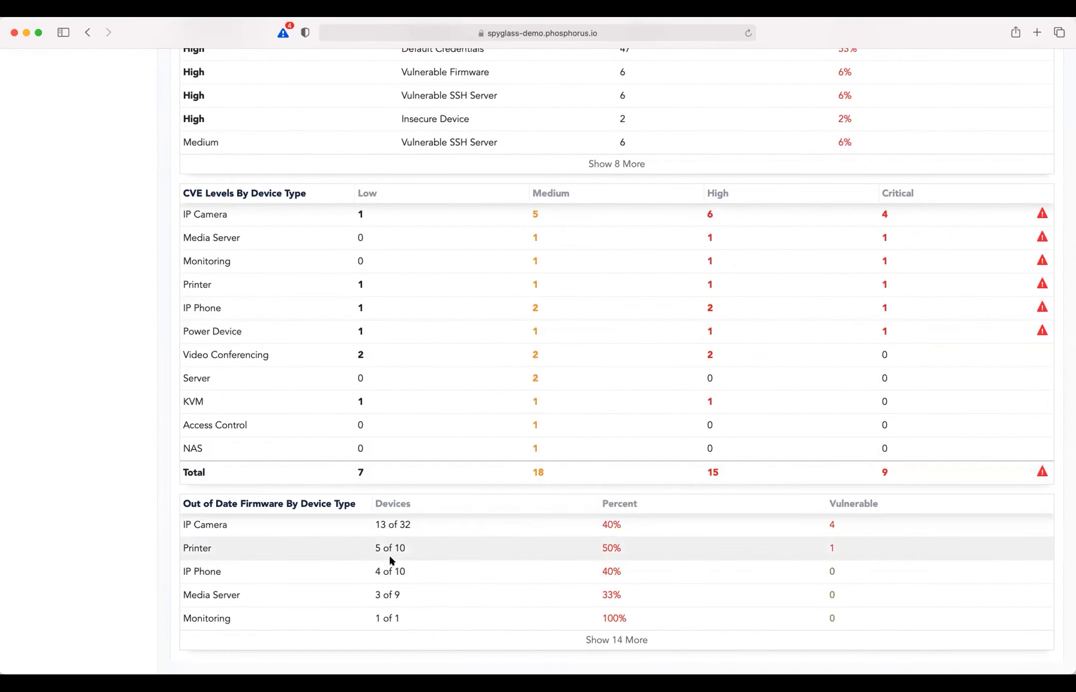
left_click(597, 645)
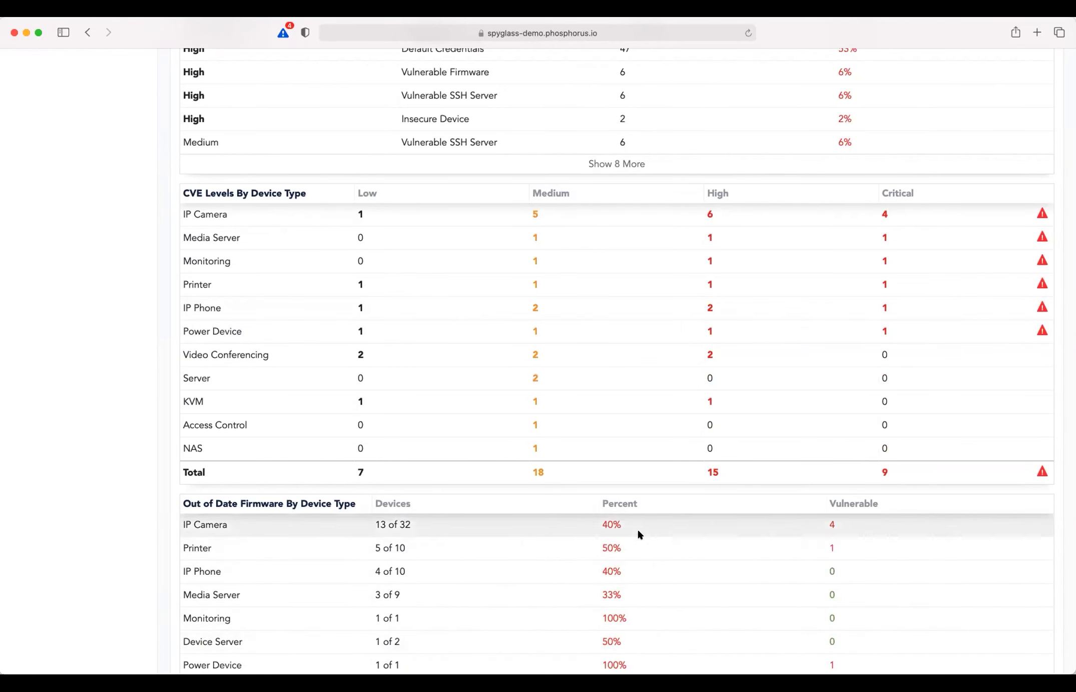
scroll(666, 408, "up", 10)
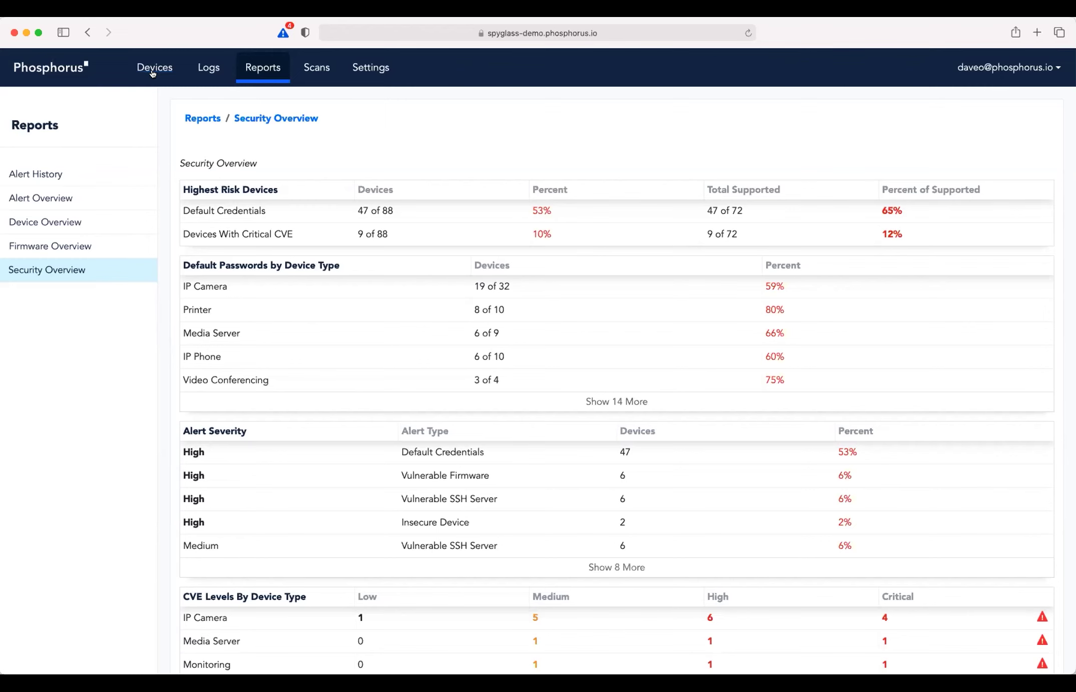
- Return to the device list and remove the Default Credentials filter so that all devices are listed
left_click(155, 70)
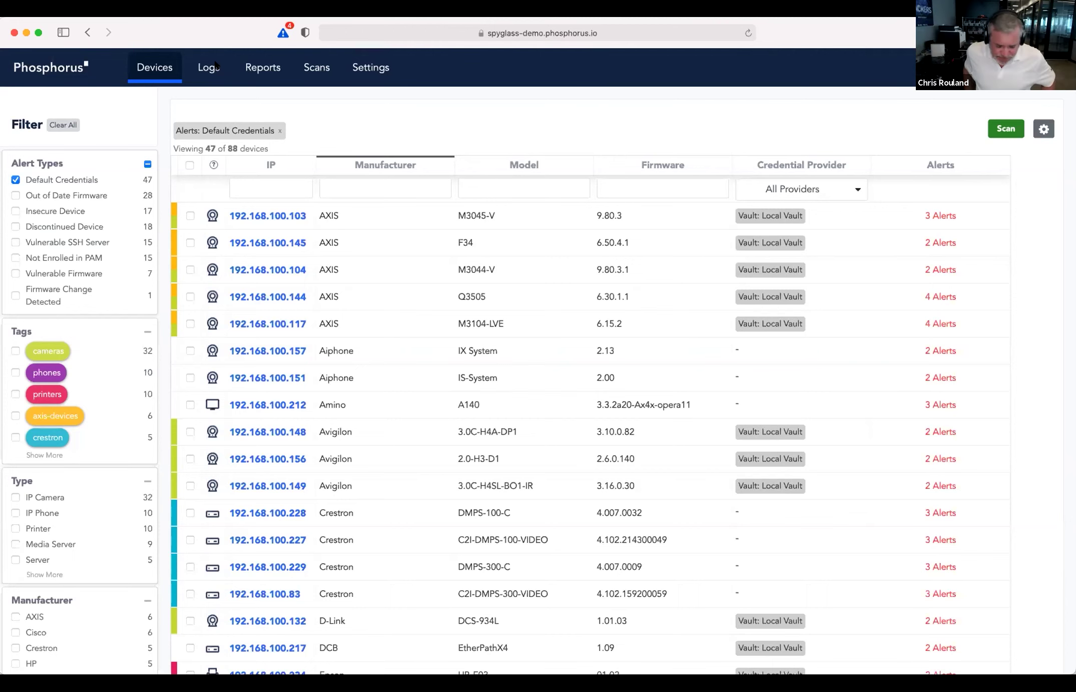
left_click(15, 180)
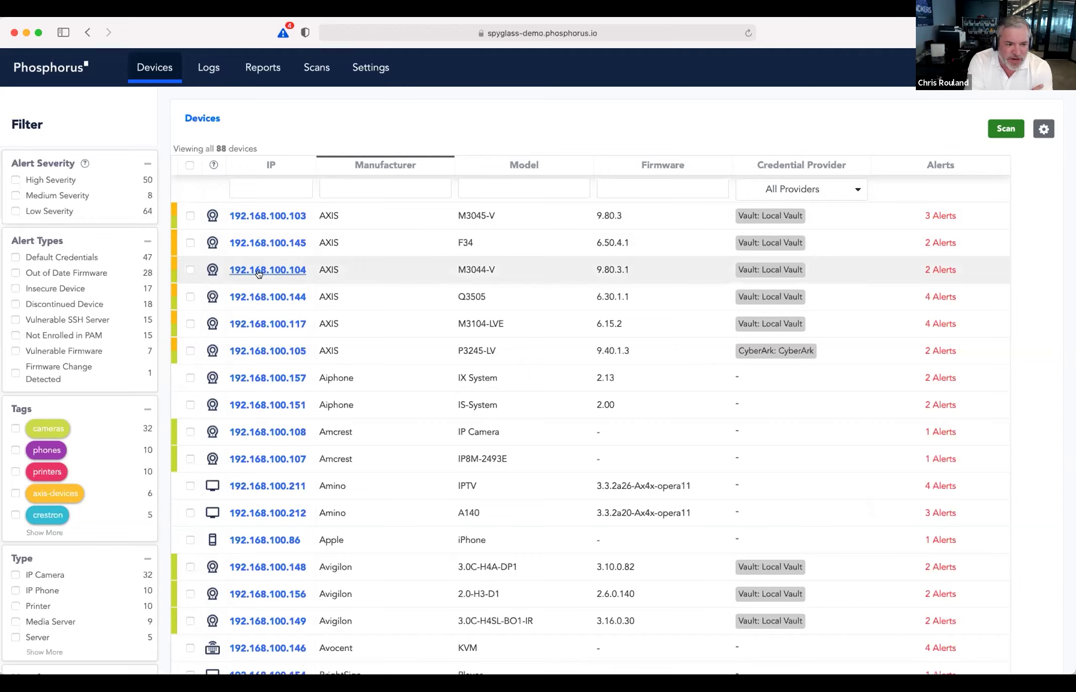
scroll(264, 274, "down", 3)
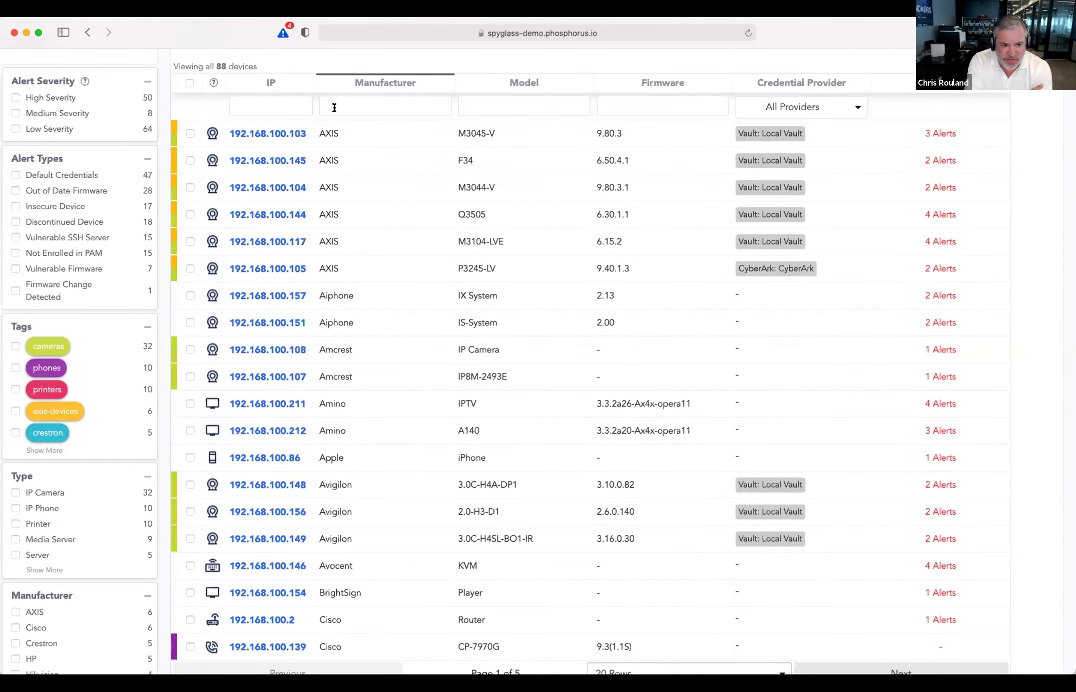
scroll(335, 108, "up", 2)
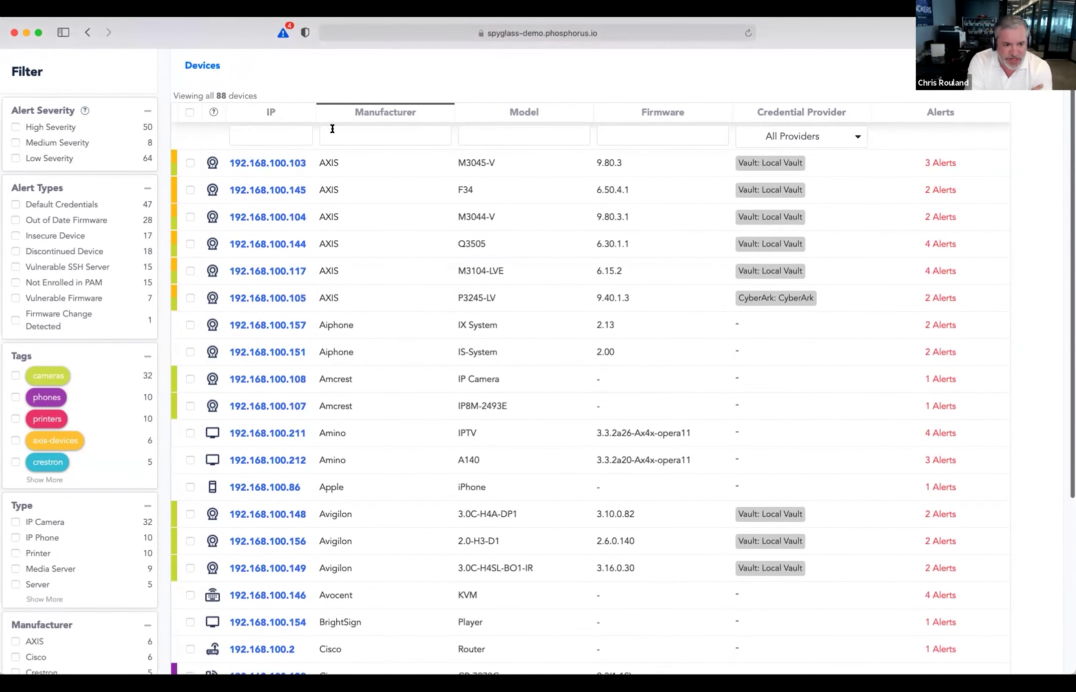